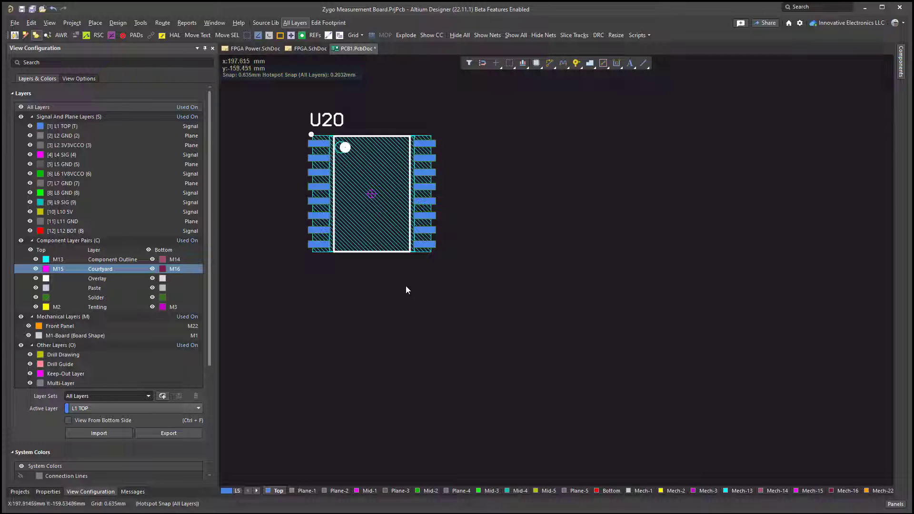
left_click_drag(364, 204, 339, 225, "alt")
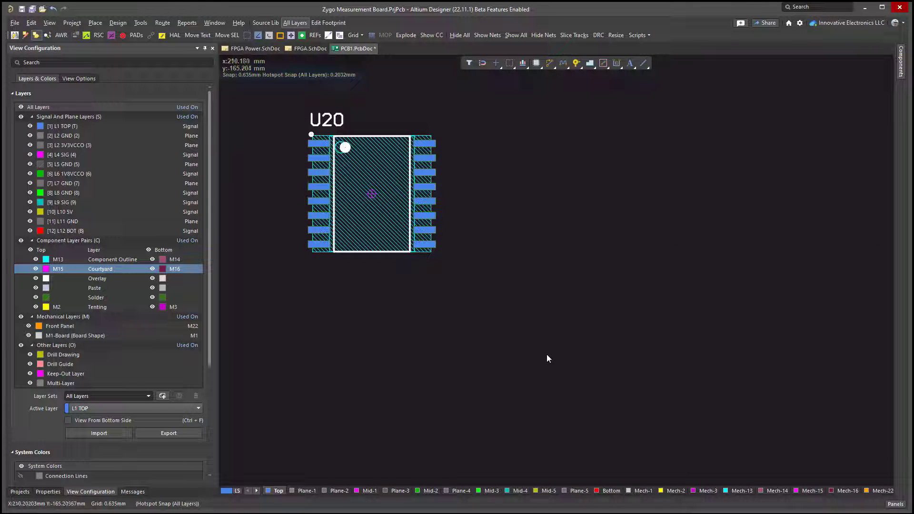
key("shift")
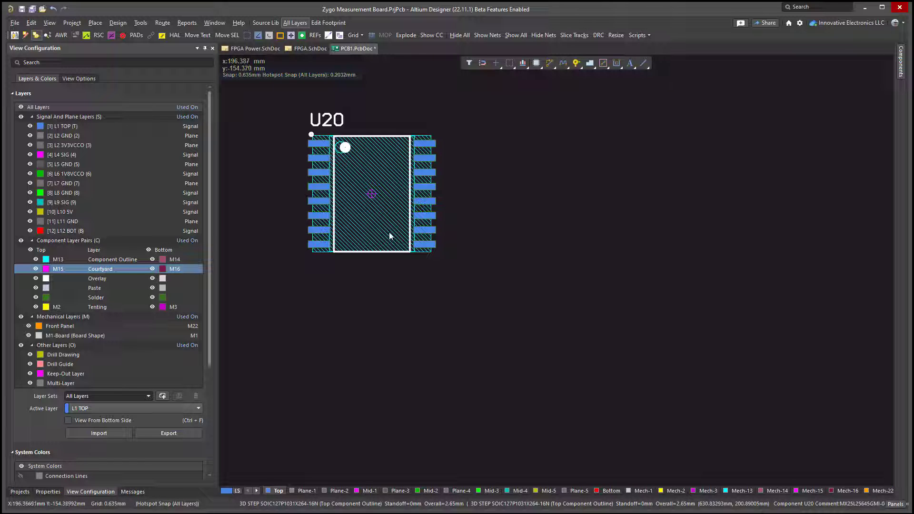
key("shift")
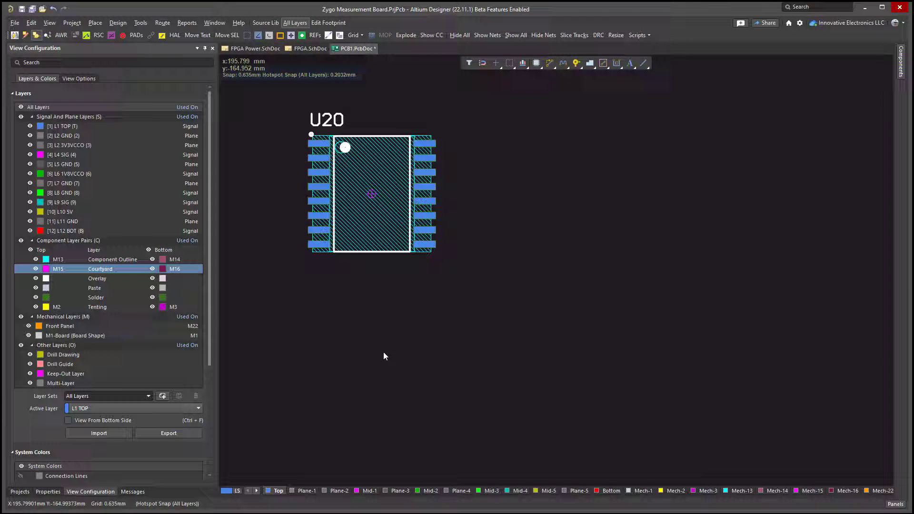
key("shift")
- Check the layer type settings of the Courtyard and Component Outline layer pairs without changing them
double_click(109, 270)
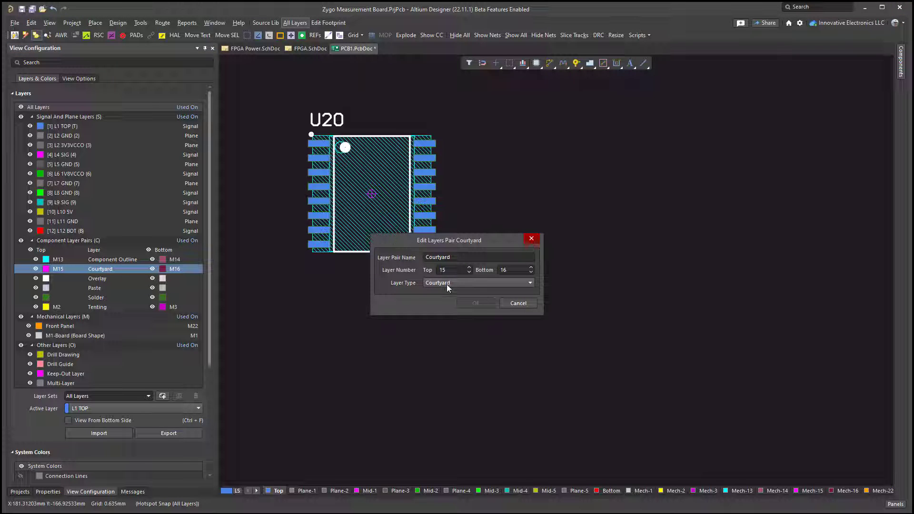
left_click(520, 303)
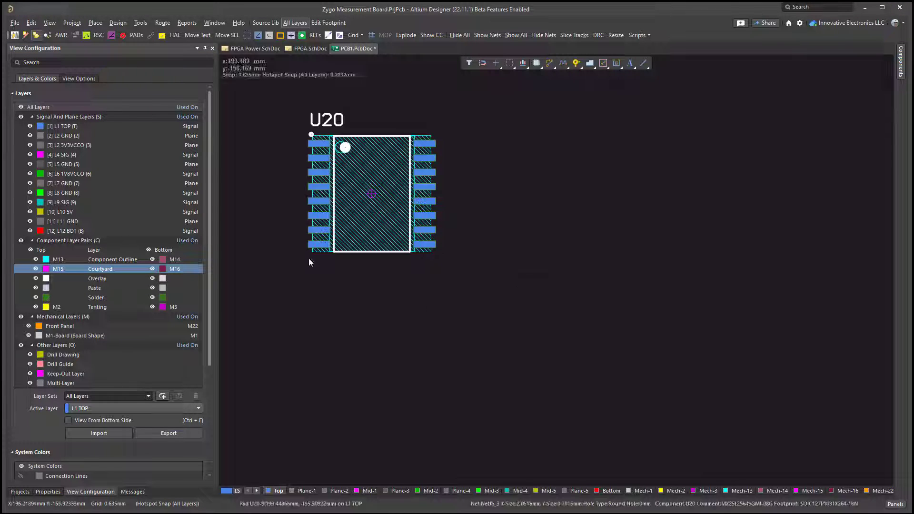
double_click(125, 259)
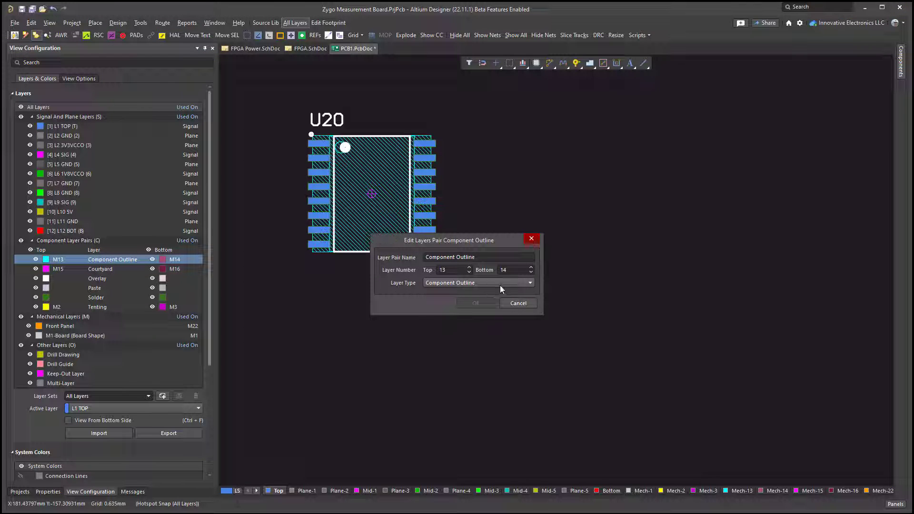
left_click(531, 284)
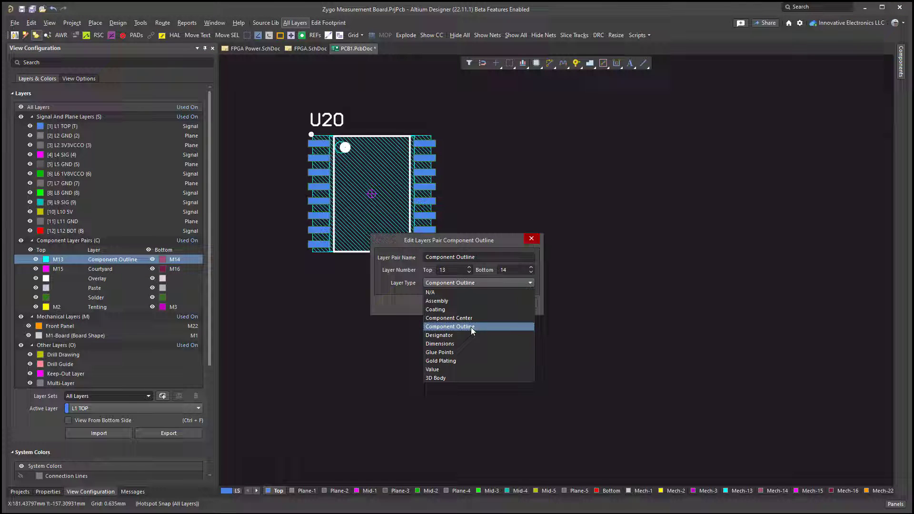
left_click(628, 309)
left_click(533, 239)
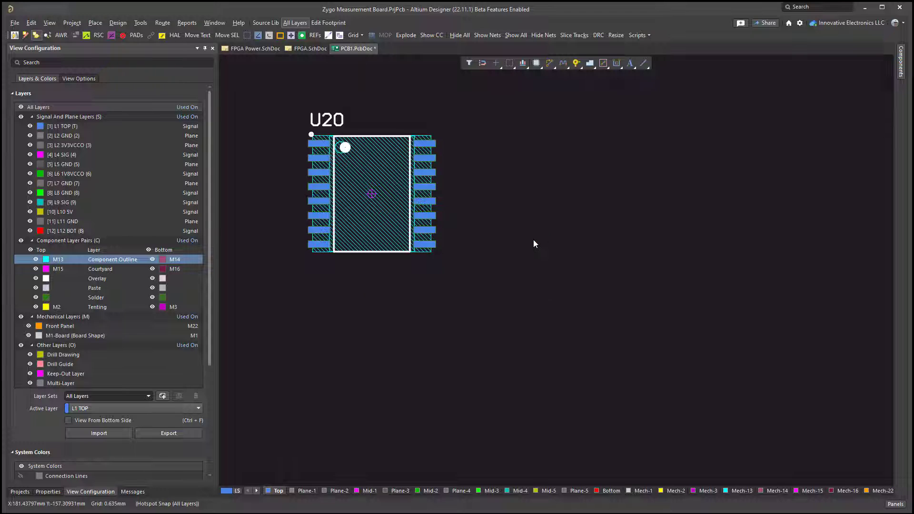
- Check the selection filter's all-objects setting, and move component U20 slightly right and down on the board
left_click(470, 64)
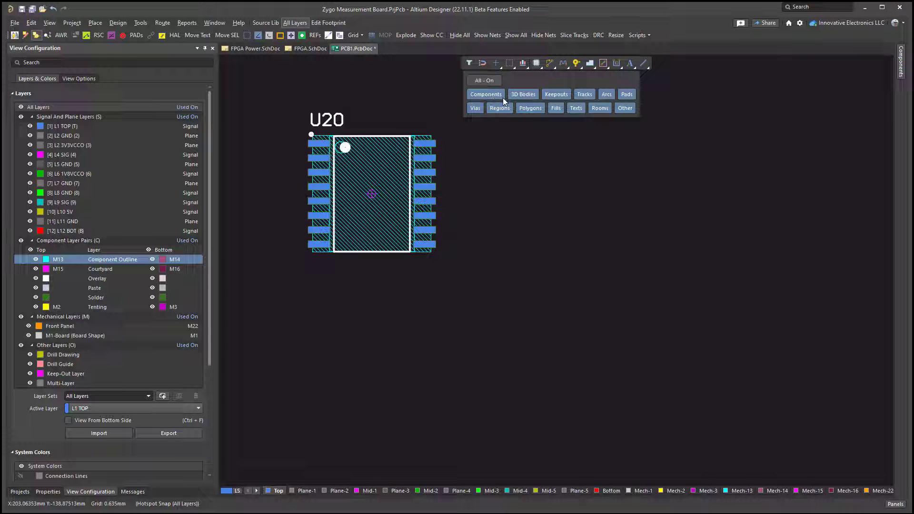
left_click(483, 81)
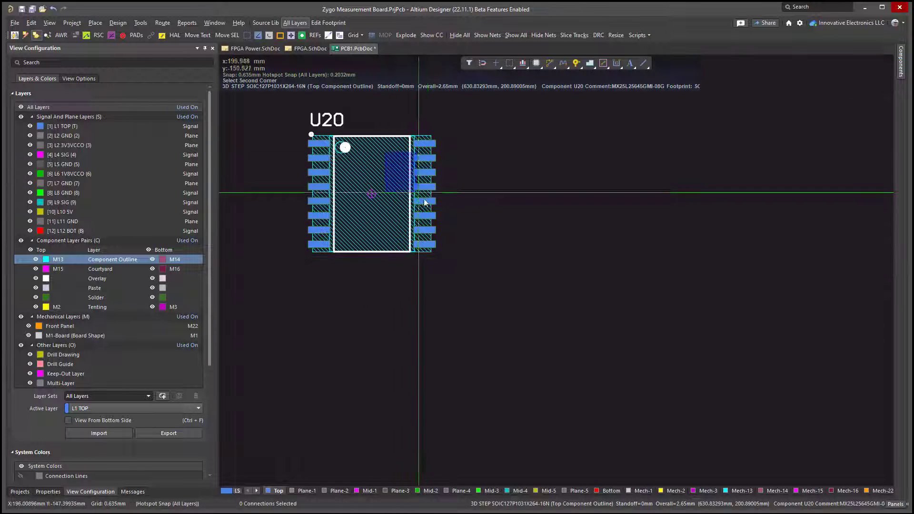
left_click_drag(350, 248, 386, 253)
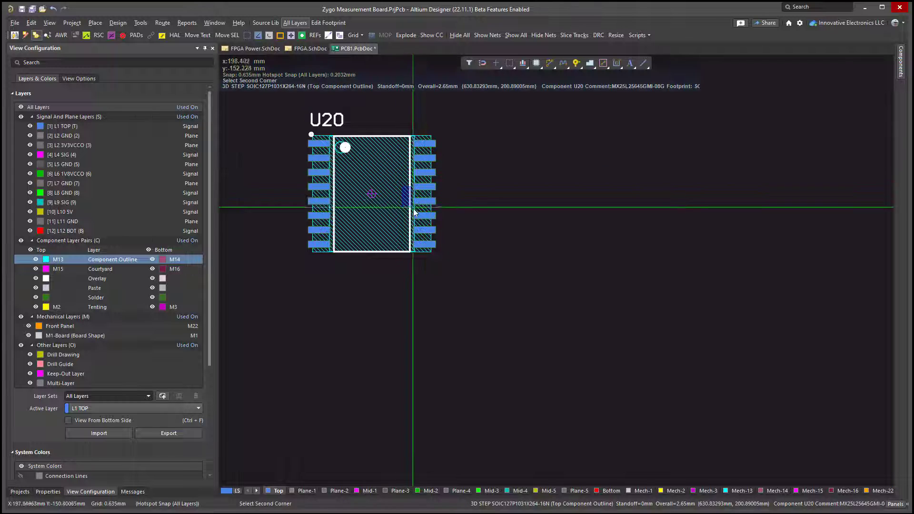
left_click_drag(385, 159, 403, 181)
left_click_drag(383, 153, 421, 205)
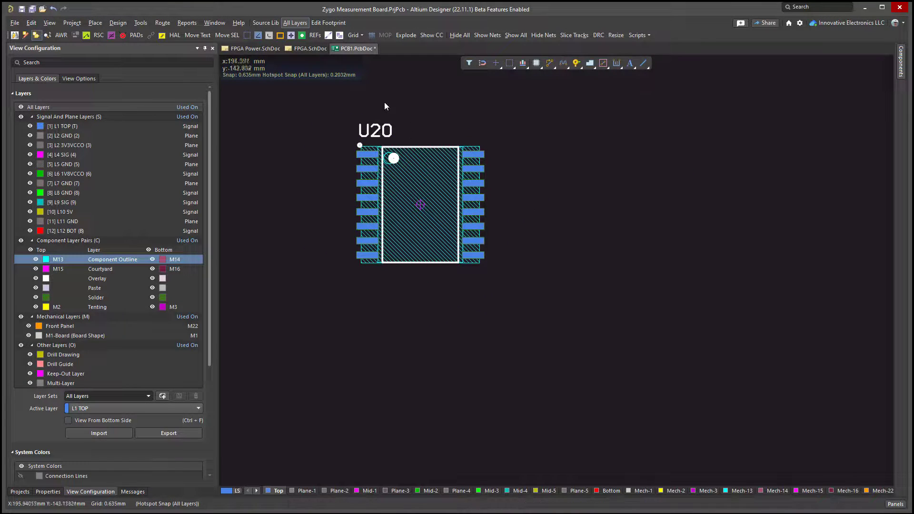
- Inspect the centre mark of component U20 and highlight the Courtyard layer pair
left_click_drag(326, 100, 564, 315)
scroll(410, 205, "up", 5, "ctrl")
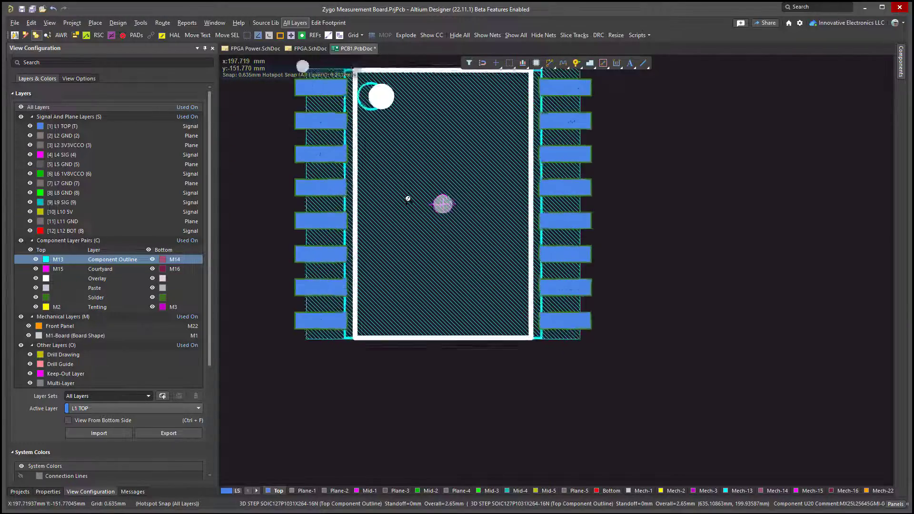
scroll(408, 199, "up", 3, "ctrl")
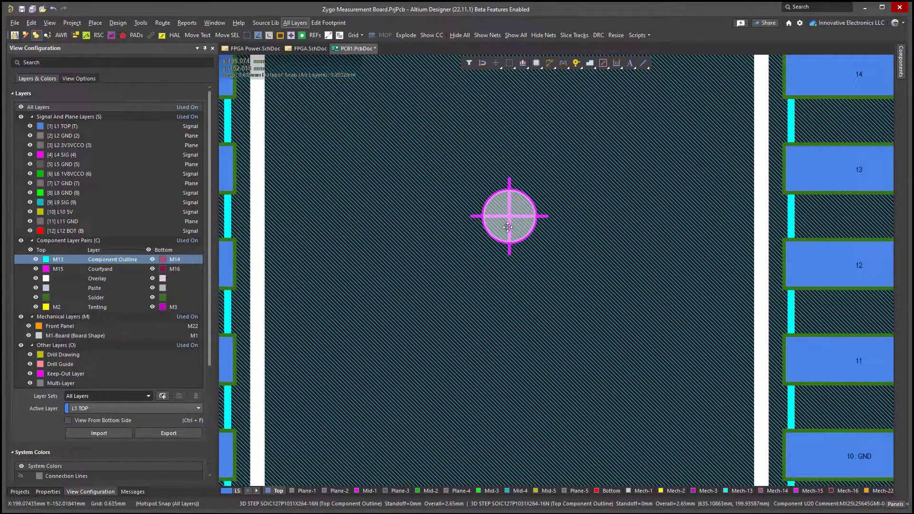
scroll(508, 227, "down", 4, "ctrl")
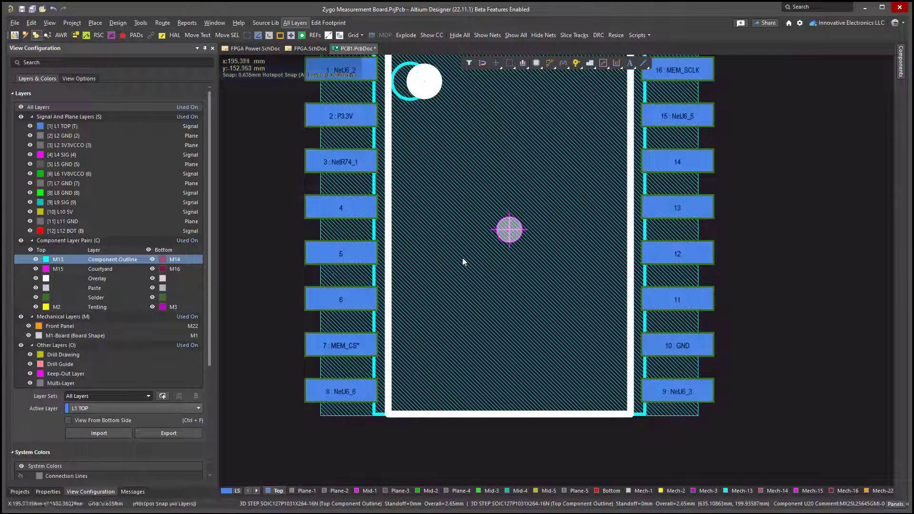
left_click(116, 269)
scroll(403, 311, "down", 3, "ctrl")
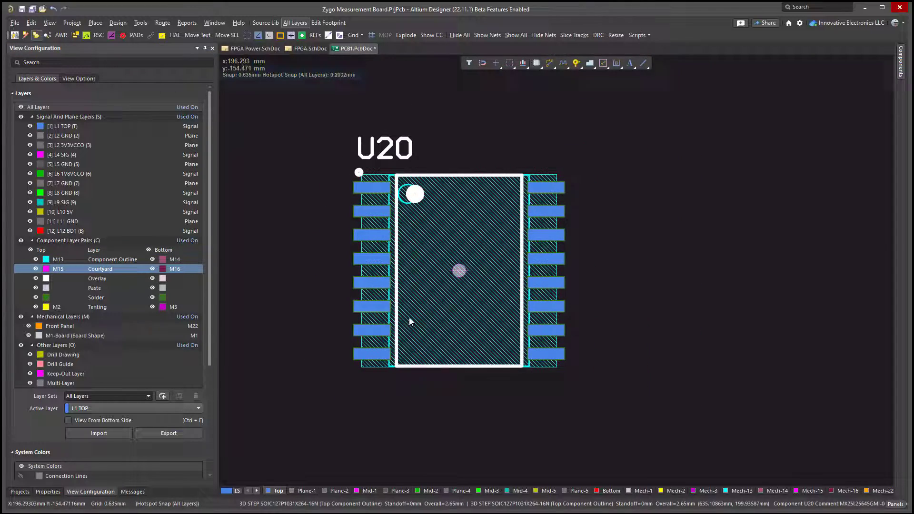
right_click_drag(431, 312, 436, 293)
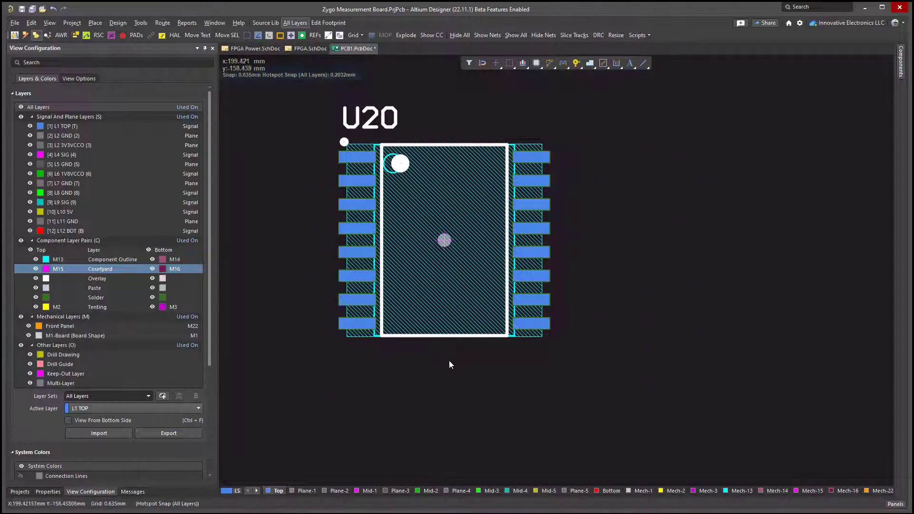
scroll(425, 370, "right", 2, "shift")
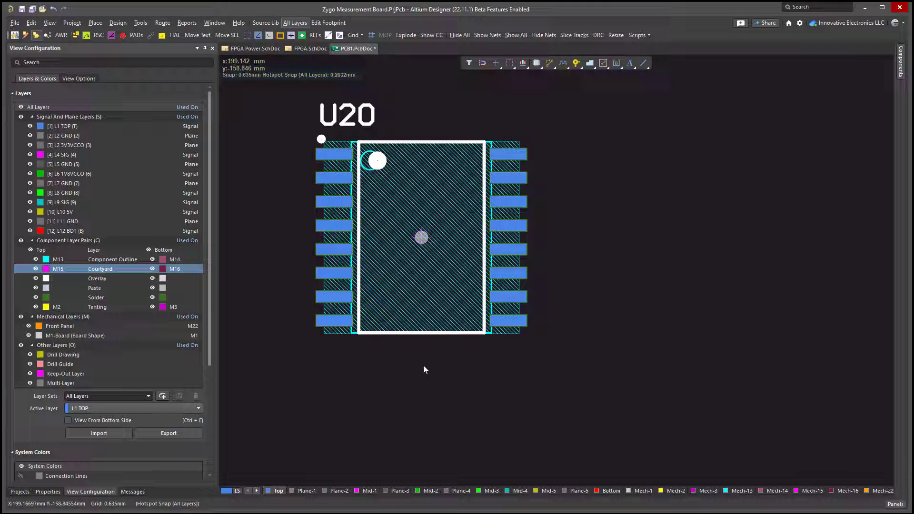
key("shift")
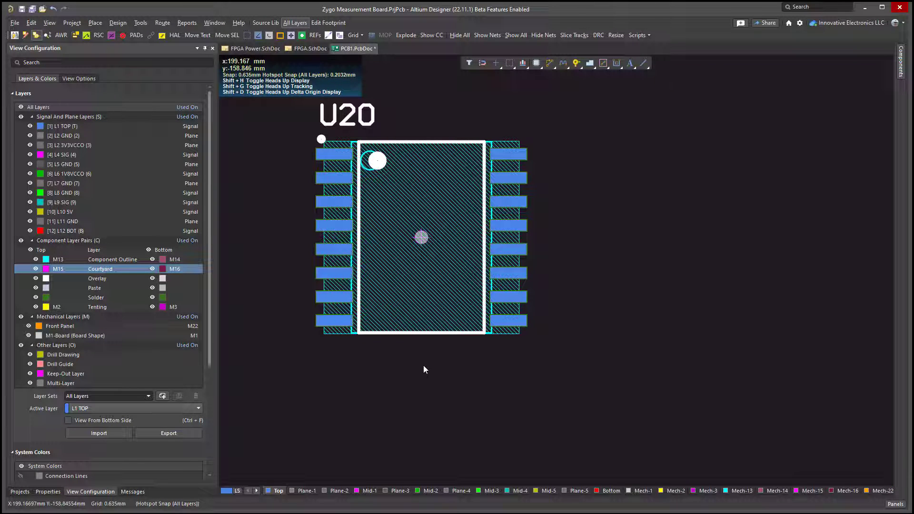
scroll(457, 384, "down", 8, "ctrl")
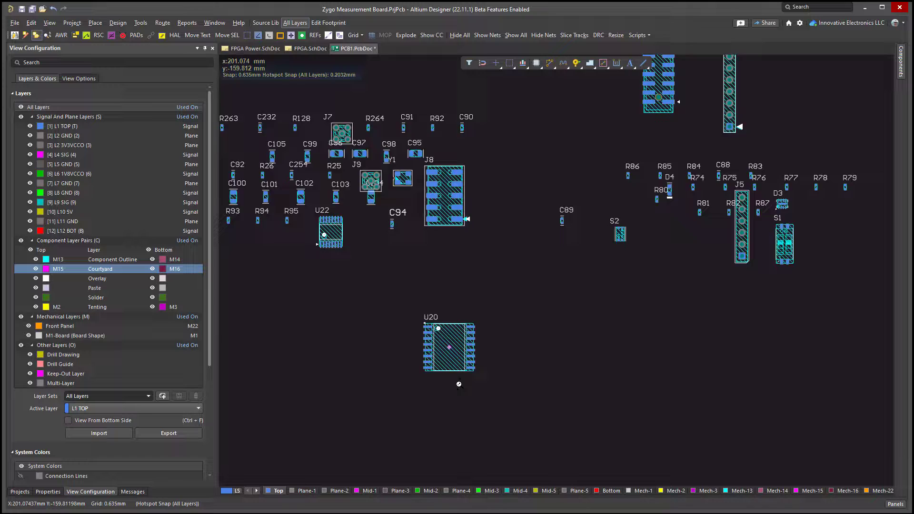
right_click_drag(445, 337, 406, 259)
scroll(420, 330, "up", 6, "ctrl")
right_click_drag(410, 341, 393, 443)
scroll(353, 332, "up", 2, "ctrl")
right_click_drag(354, 341, 347, 422)
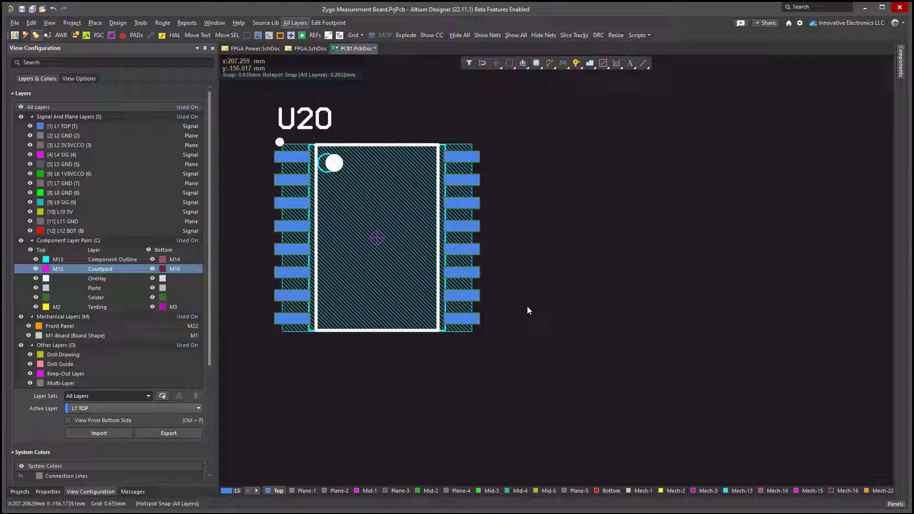
- Try to move component U20 by grabbing its body away from the centre mark
right_click_drag(517, 286, 533, 298)
scroll(518, 284, "up", 1, "ctrl")
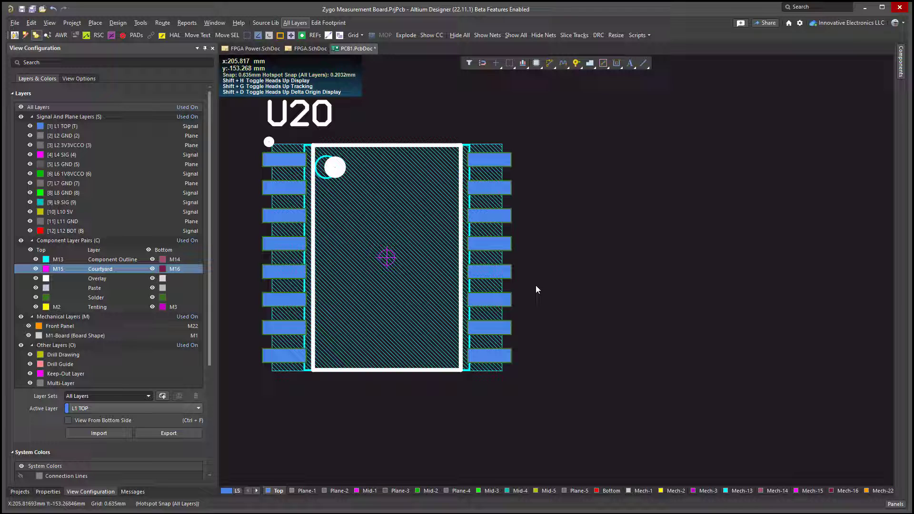
right_click_drag(551, 286, 575, 277)
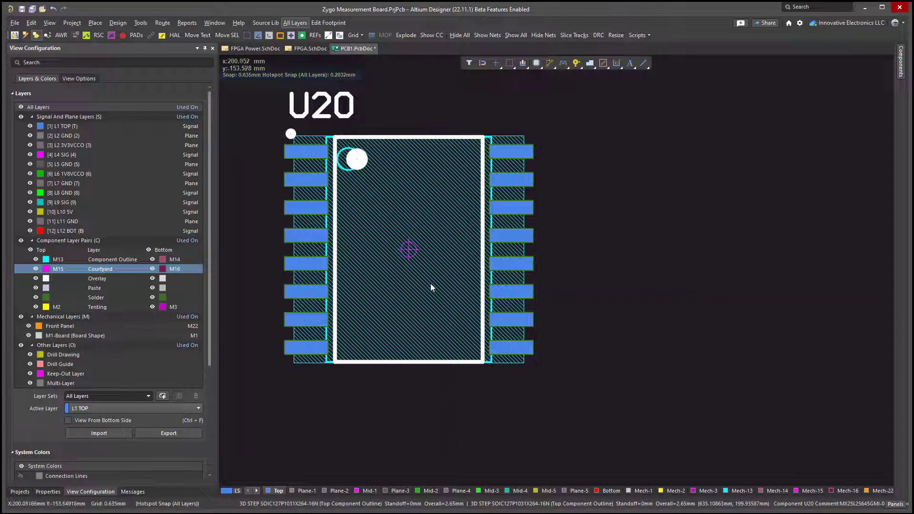
left_click_drag(432, 287, 468, 315)
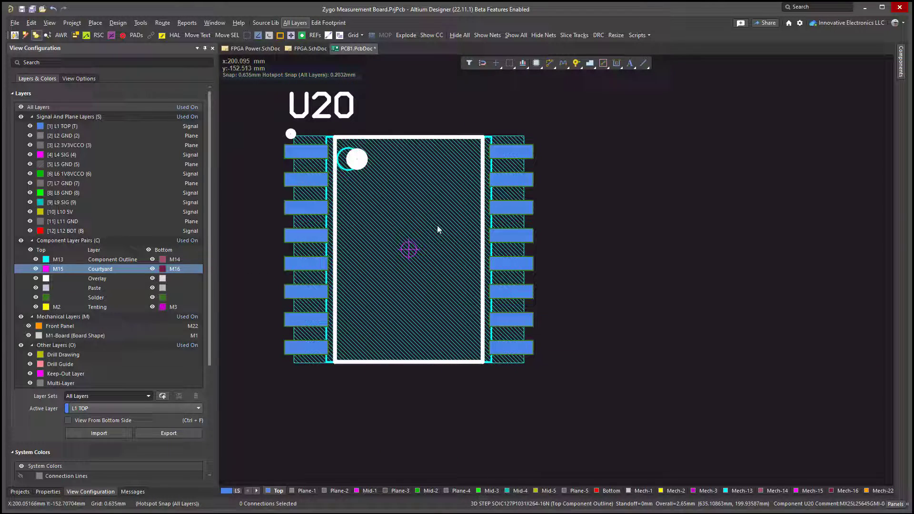
left_click_drag(428, 182, 441, 311)
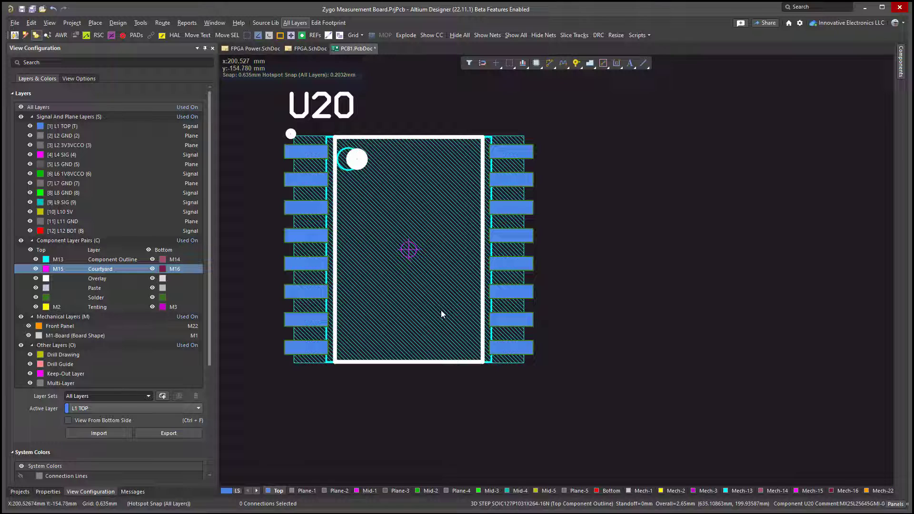
- Change the layer type of the Courtyard layer pair to N/A
double_click(113, 269)
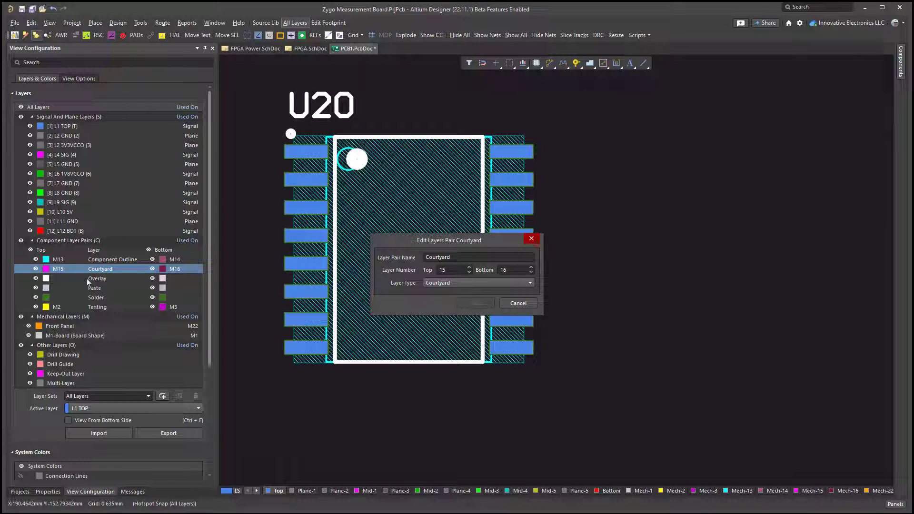
left_click(442, 284)
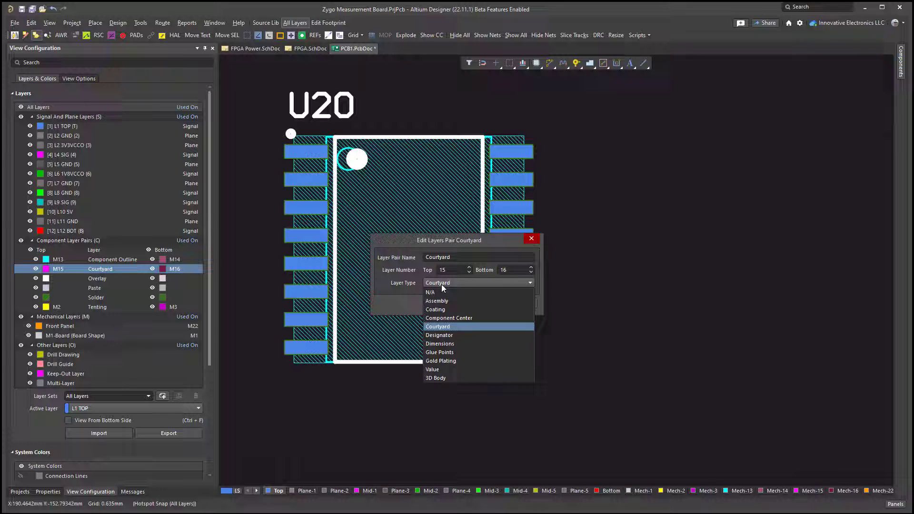
left_click(430, 293)
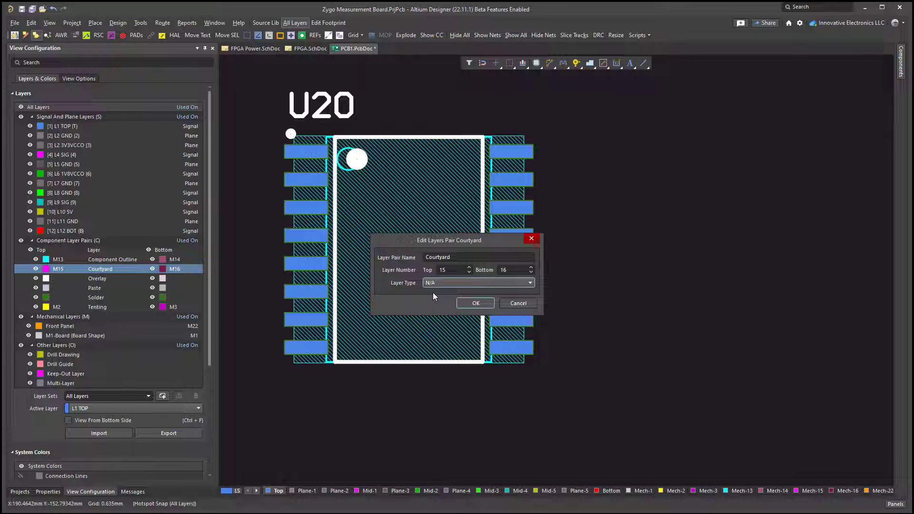
left_click(476, 303)
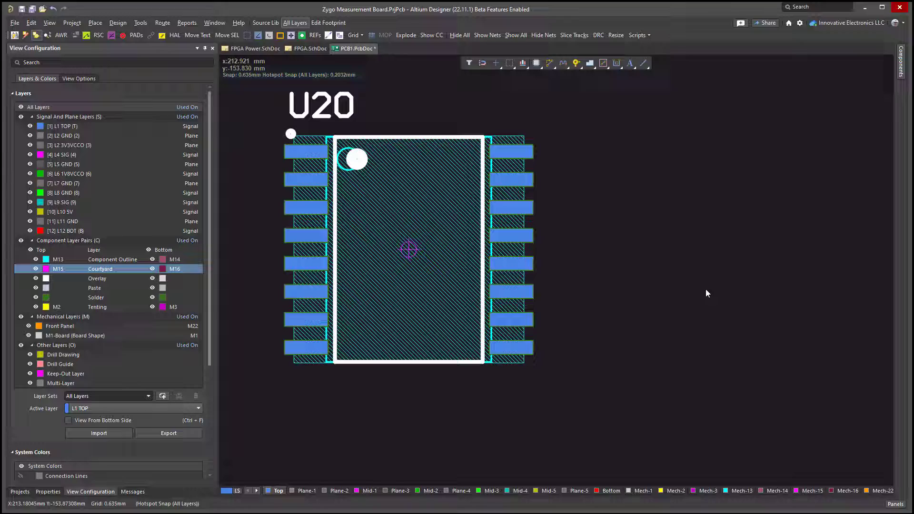
- Test whether component U20 can be grabbed from its body, and move it a short distance on the board
left_click_drag(524, 299, 418, 220)
scroll(537, 314, "down", 1, "ctrl")
left_click_drag(272, 78, 647, 372)
left_click(574, 279)
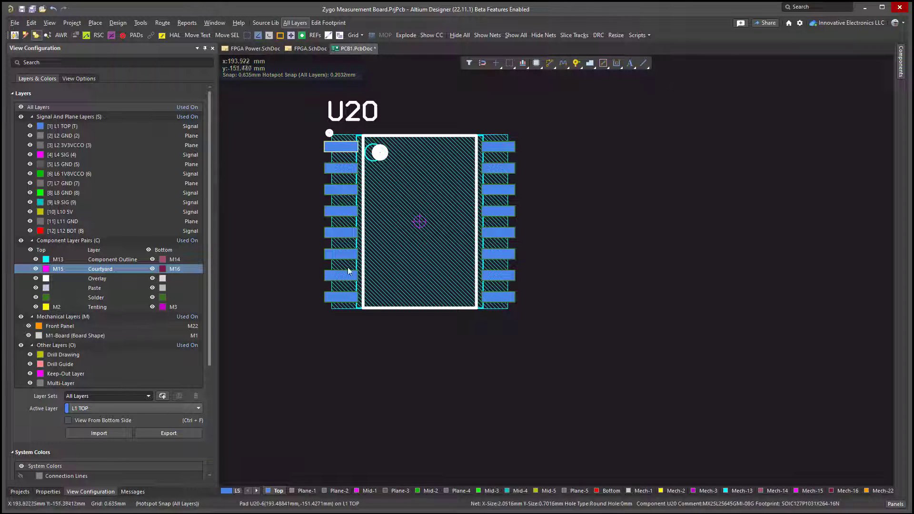
left_click_drag(419, 231, 429, 248)
scroll(439, 246, "up", 2, "ctrl")
scroll(429, 254, "down", 2, "ctrl")
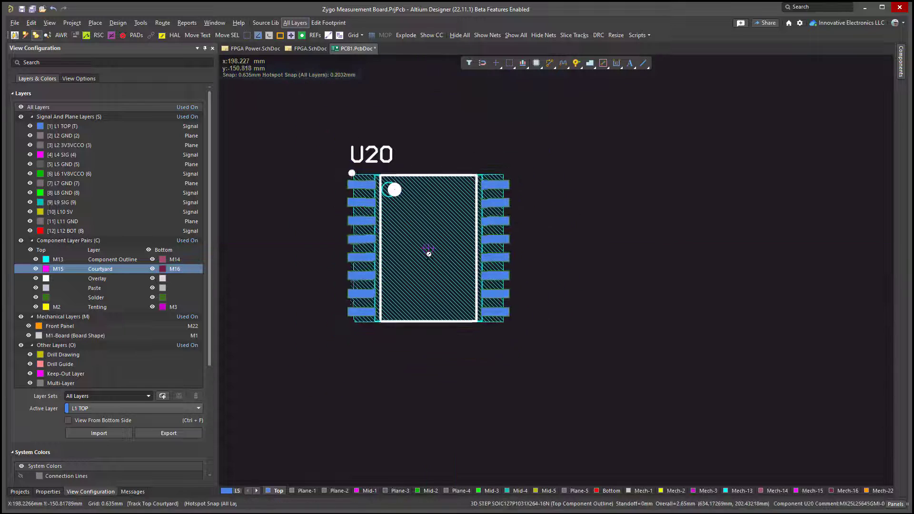
- Check the Courtyard layer pair's layer type, and move component U20 up and to the left
double_click(102, 271)
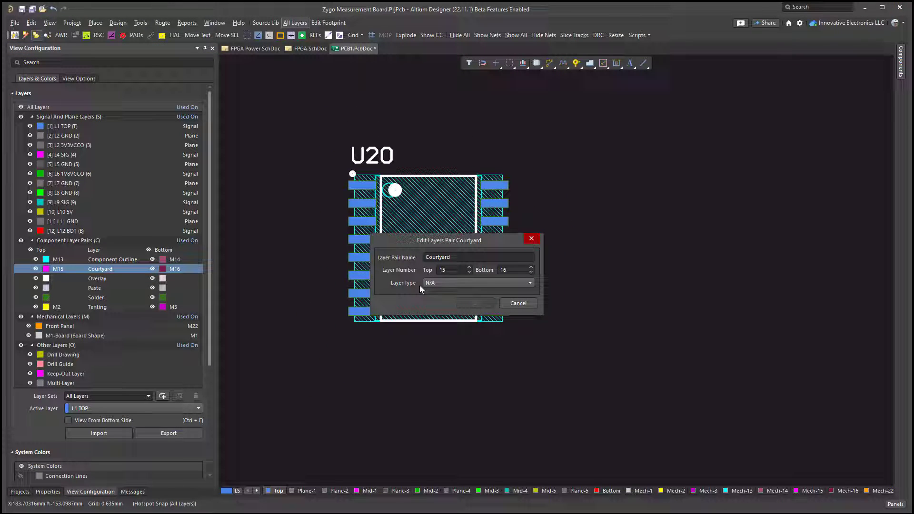
left_click(531, 238)
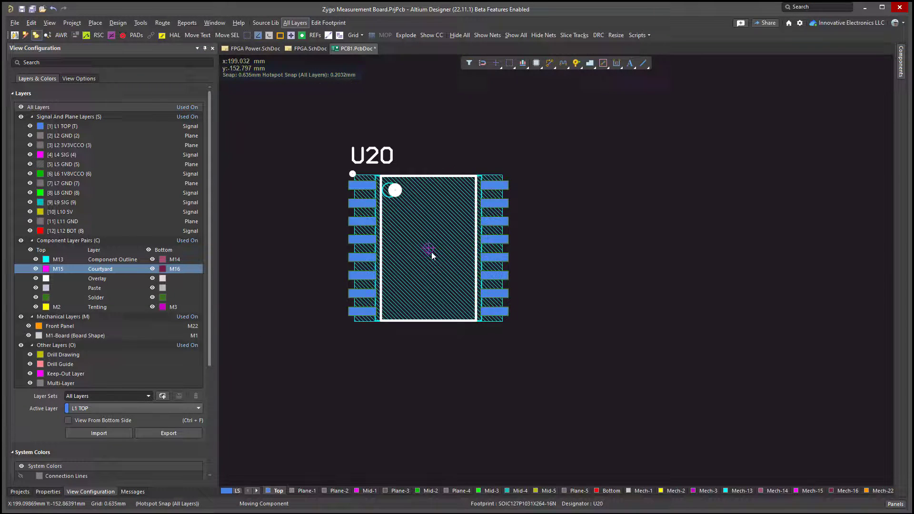
left_click_drag(429, 256, 396, 225)
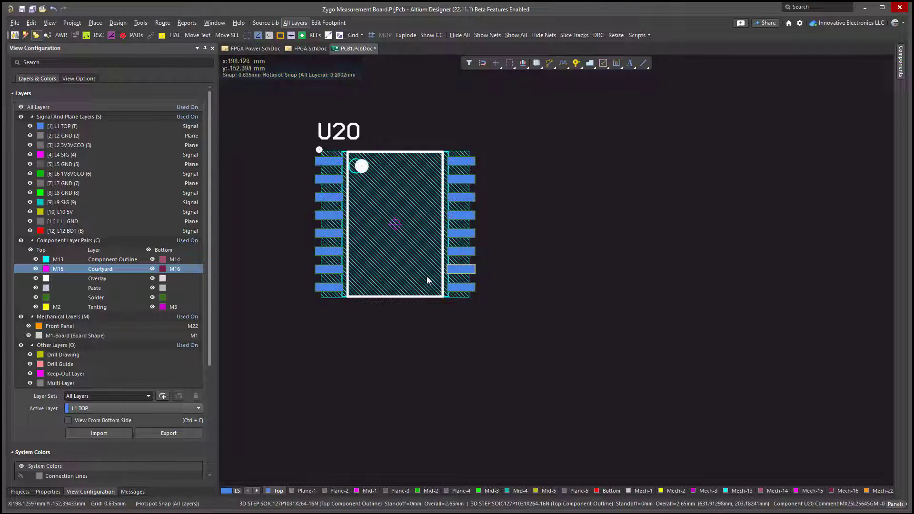